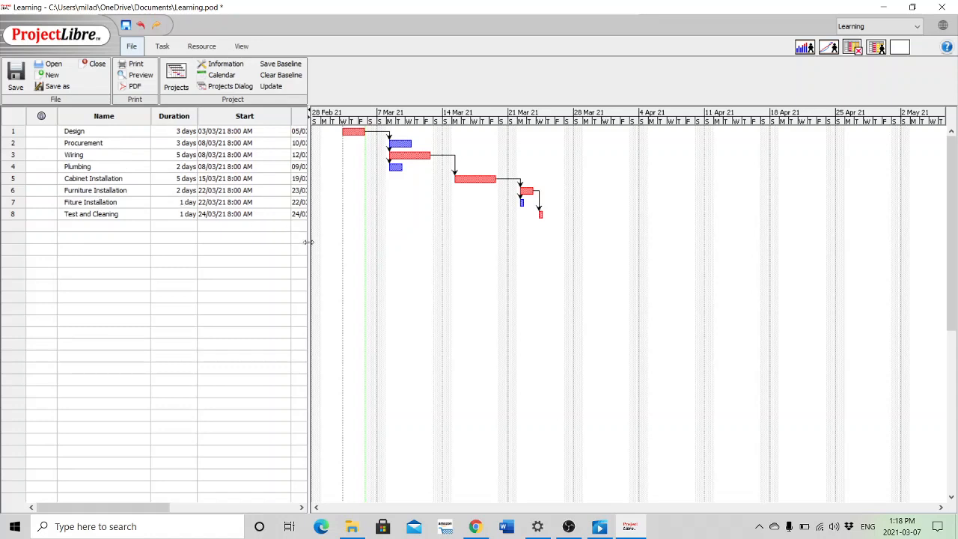
# - Widen the task table beside the Gantt chart to bring the full Finish column into view
pyautogui.moveTo(309, 242); pyautogui.dragTo(450, 225)
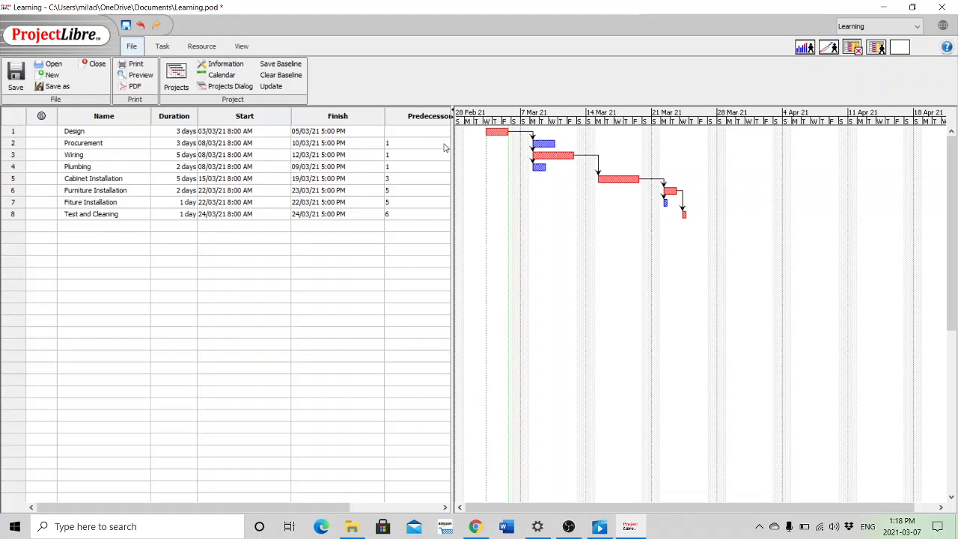
pyautogui.moveTo(453, 143); pyautogui.dragTo(389, 144)
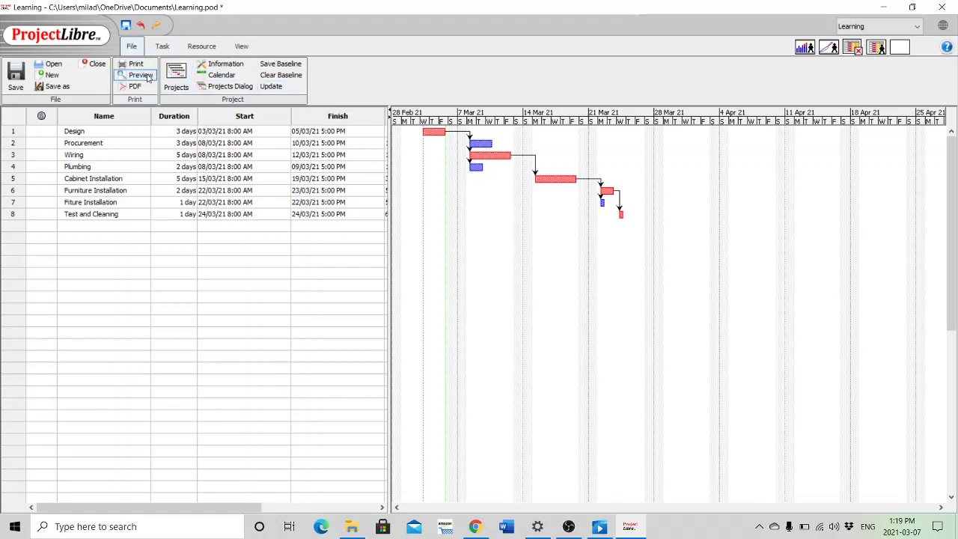
# - In the Standard working calendar, set all Sundays and Saturdays to non-default working time, 8:00–12:00 and 13:00–17:00
pyautogui.click(222, 78)
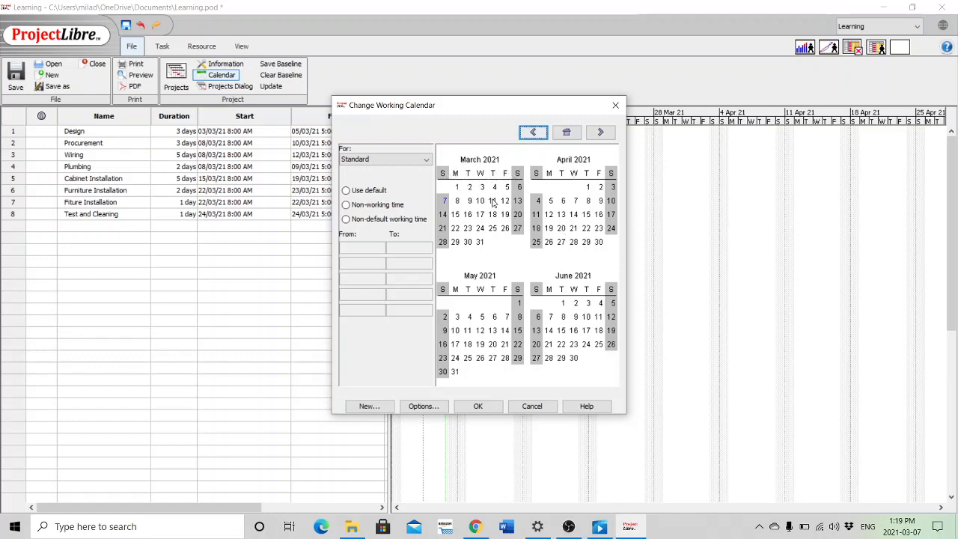
pyautogui.click(443, 172)
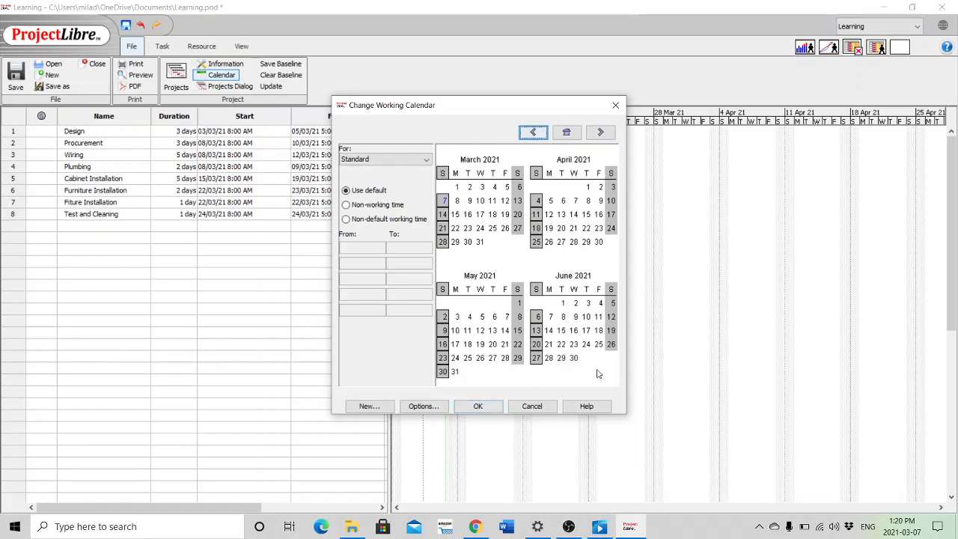
pyautogui.click(455, 174)
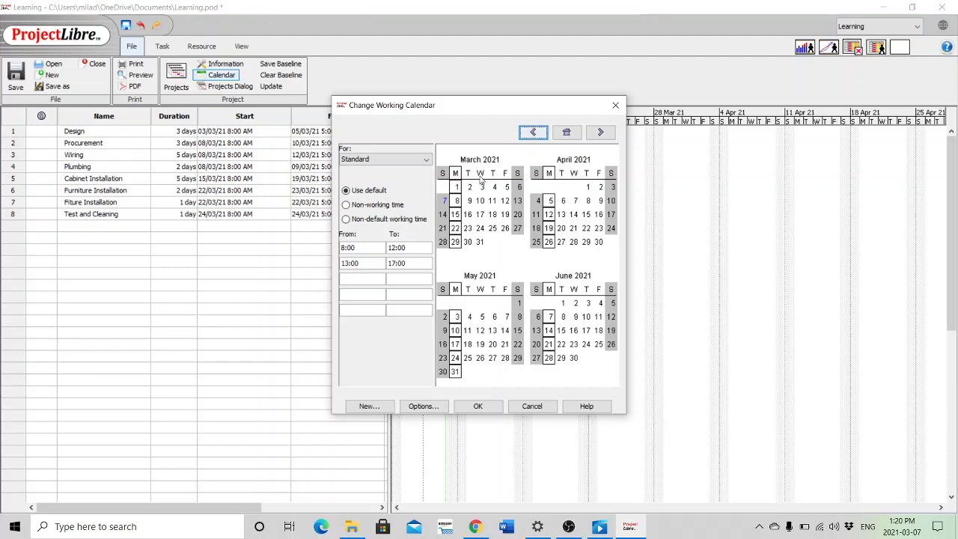
pyautogui.click(443, 173)
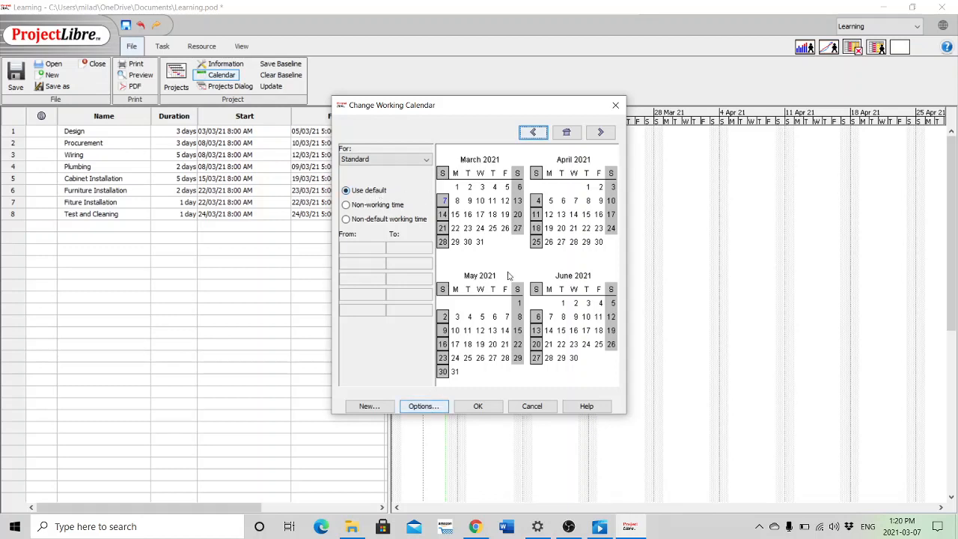
pyautogui.click(370, 222)
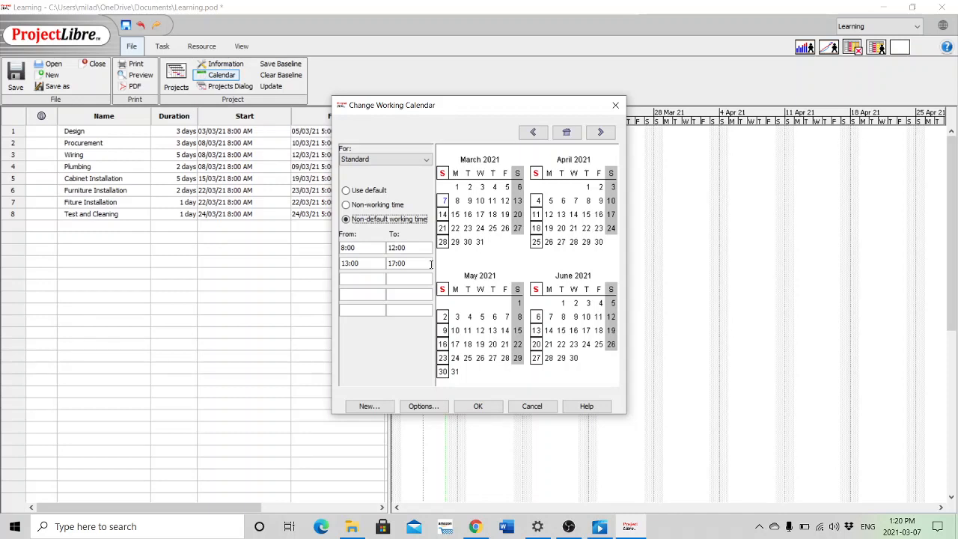
pyautogui.click(519, 175)
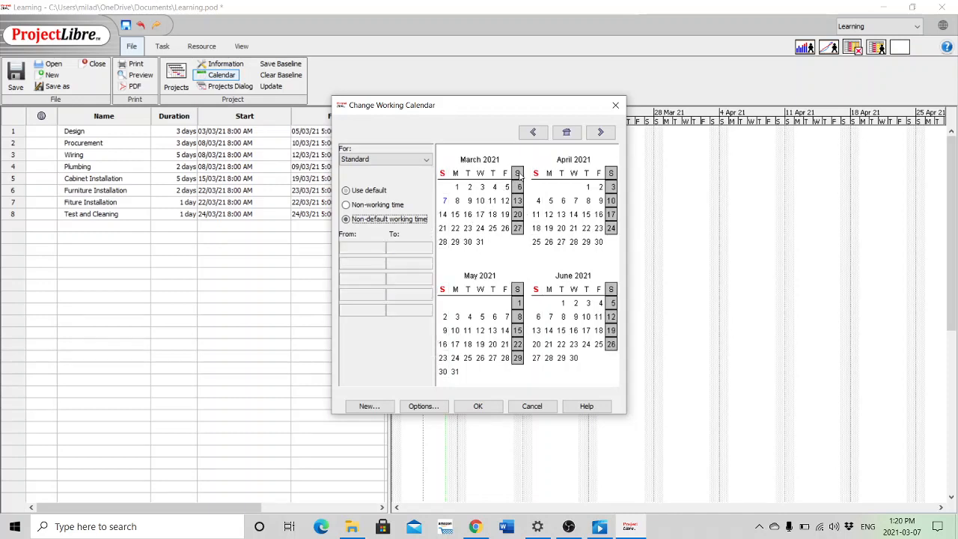
pyautogui.click(386, 221)
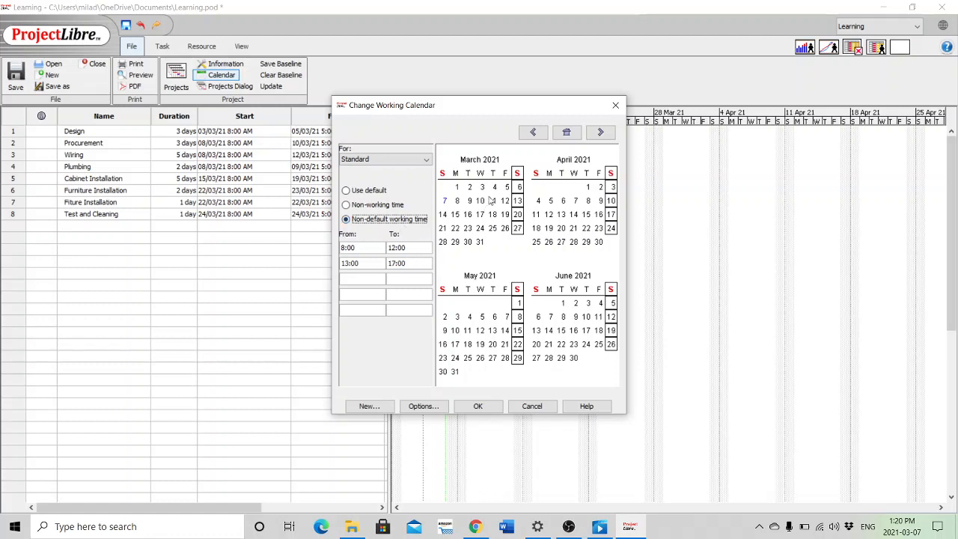
# - Set all Fridays in the Standard calendar to non-working time
pyautogui.click(506, 178)
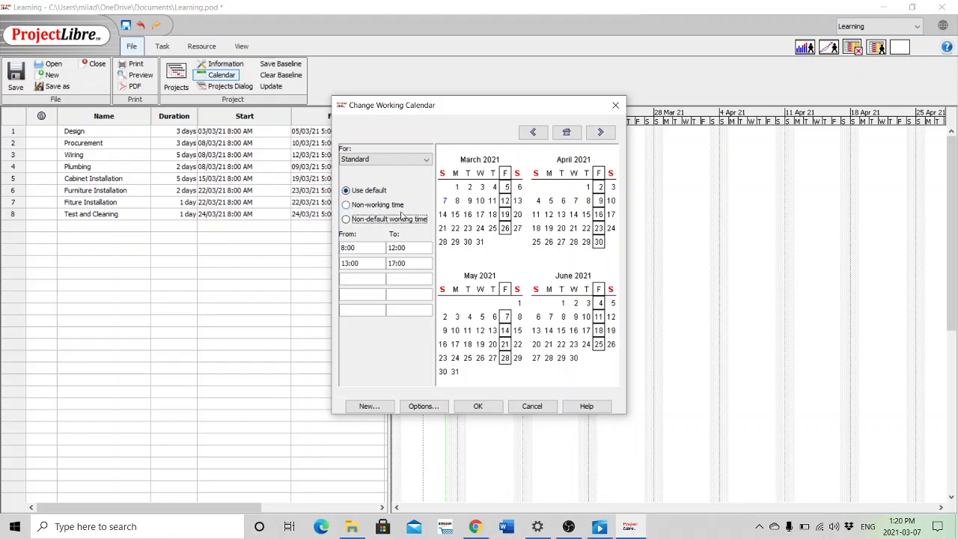
pyautogui.click(368, 206)
pyautogui.click(368, 207)
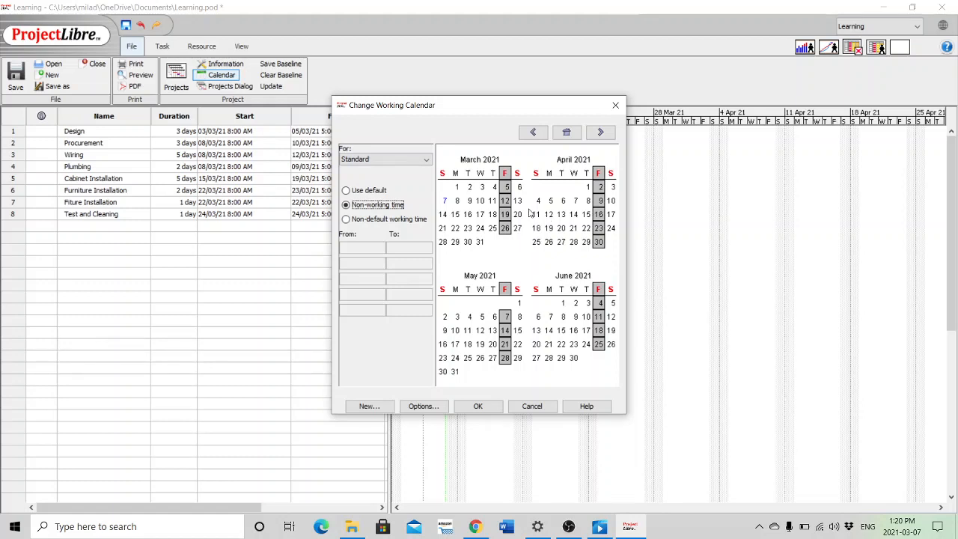
# - Set all Thursdays to non-default working time and clear the 13:00–17:00 period, leaving only 8:00–12:00
pyautogui.click(493, 173)
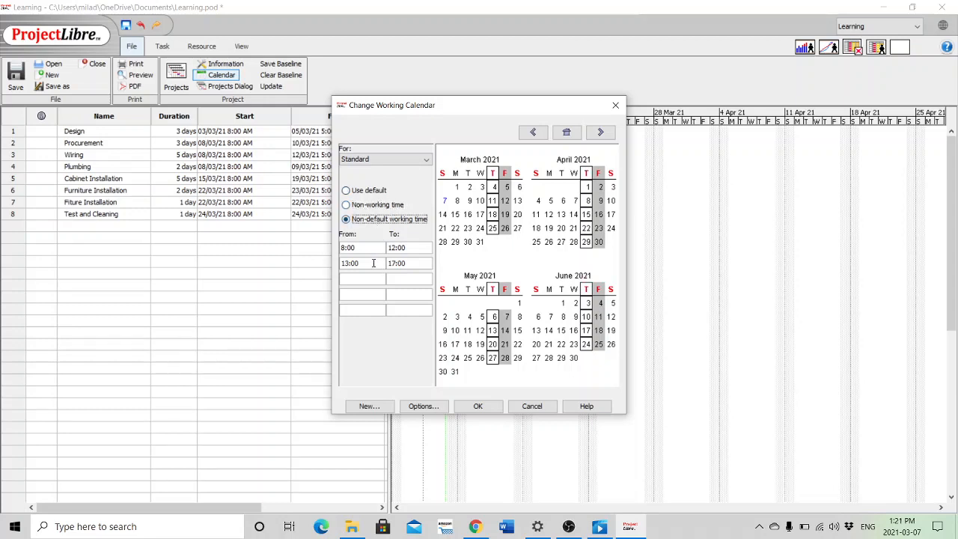
pyautogui.moveTo(373, 263); pyautogui.dragTo(321, 264)
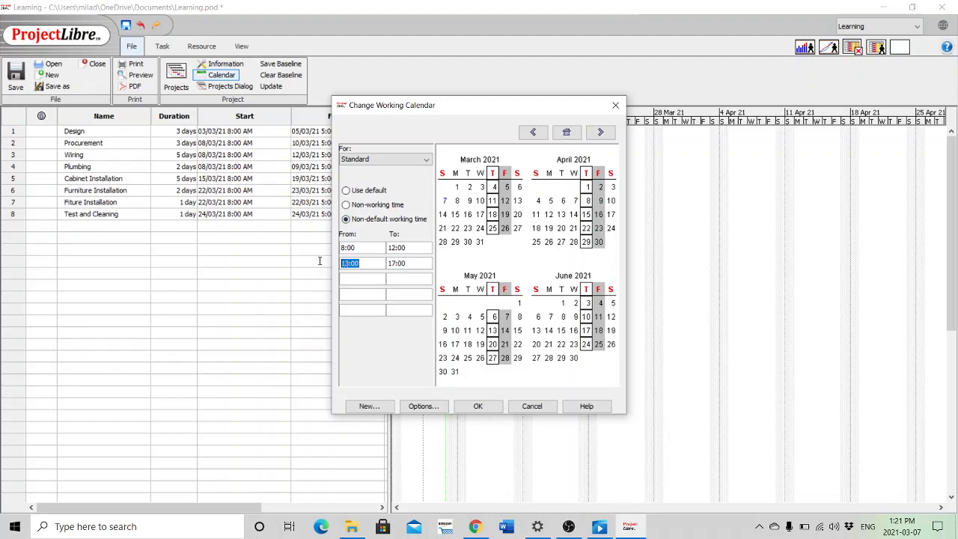
pyautogui.press('BackSpace')
pyautogui.press('Tab')
pyautogui.press('BackSpace')
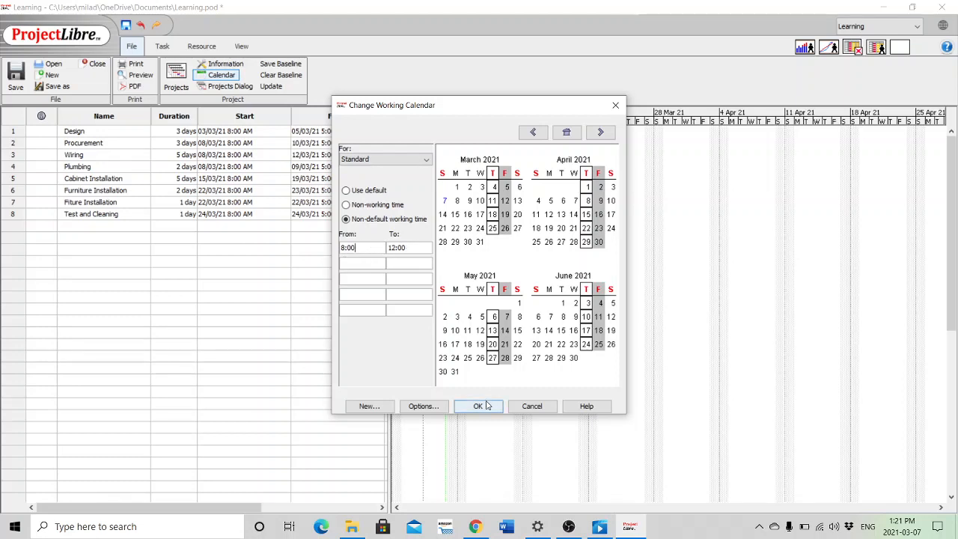
# - Check the Tuesday hours, clear the 13:00–17:00 period for Thursdays again and apply the calendar changes
pyautogui.click(469, 176)
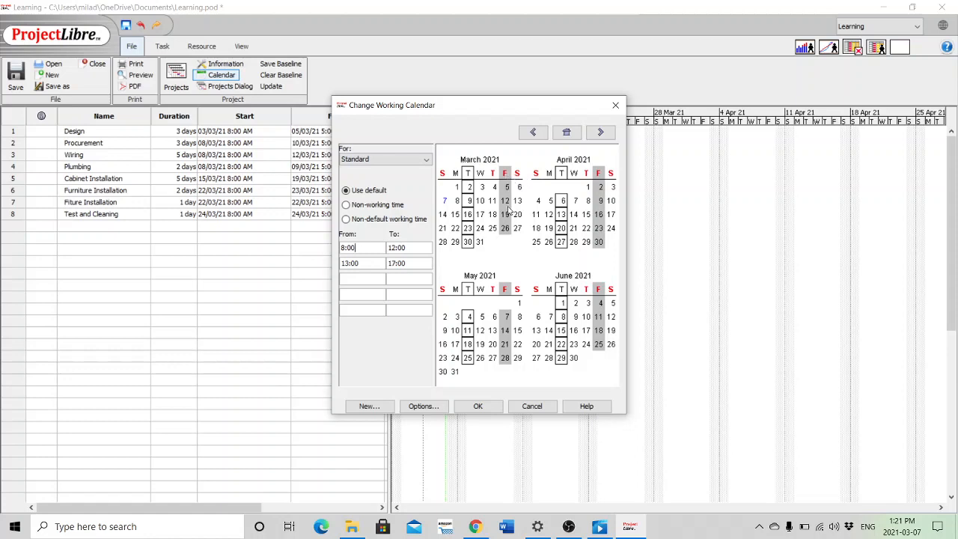
pyautogui.click(493, 175)
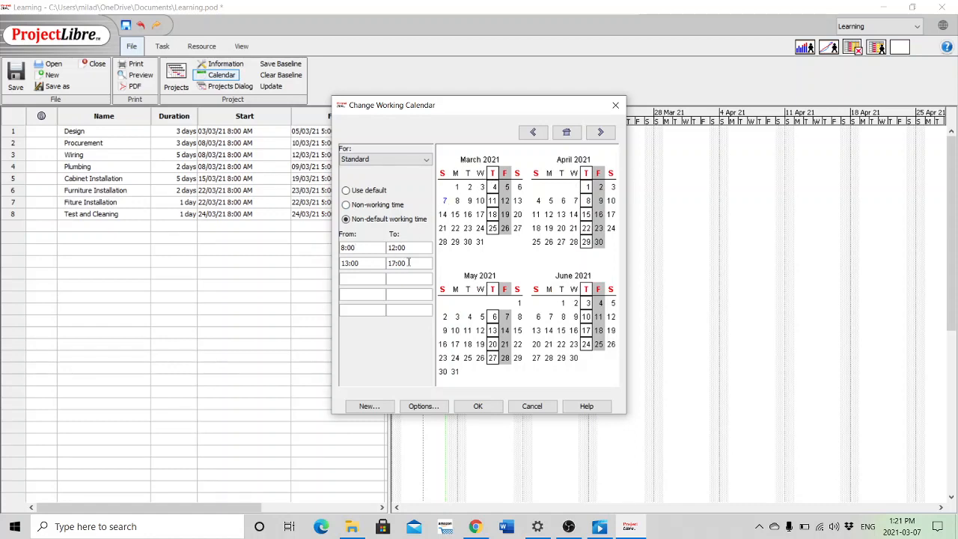
pyautogui.press('BackSpace')
pyautogui.doubleClick(341, 263)
pyautogui.press('BackSpace')
pyautogui.click(485, 407)
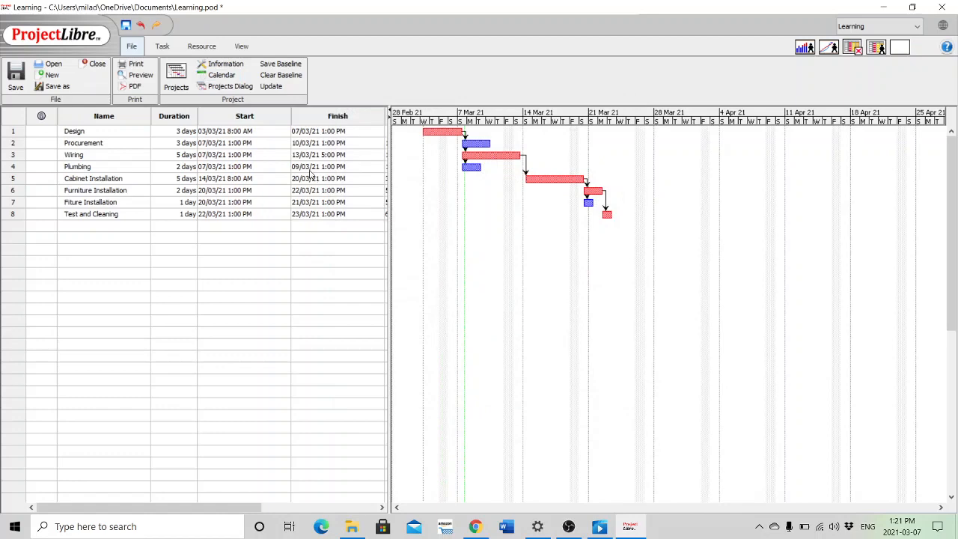
# - Review the working hours for Friday, Saturday and Sunday in the project calendar
pyautogui.click(221, 76)
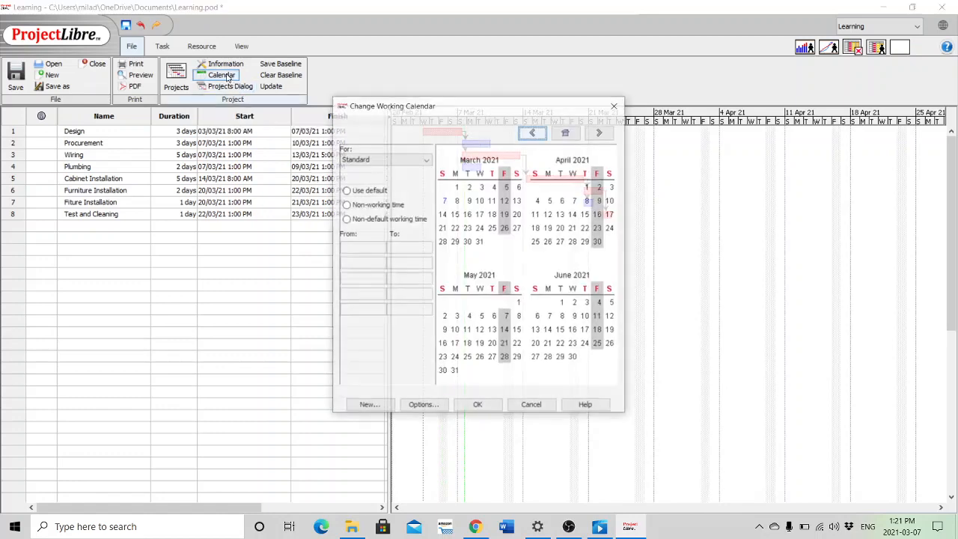
pyautogui.click(505, 174)
pyautogui.click(517, 174)
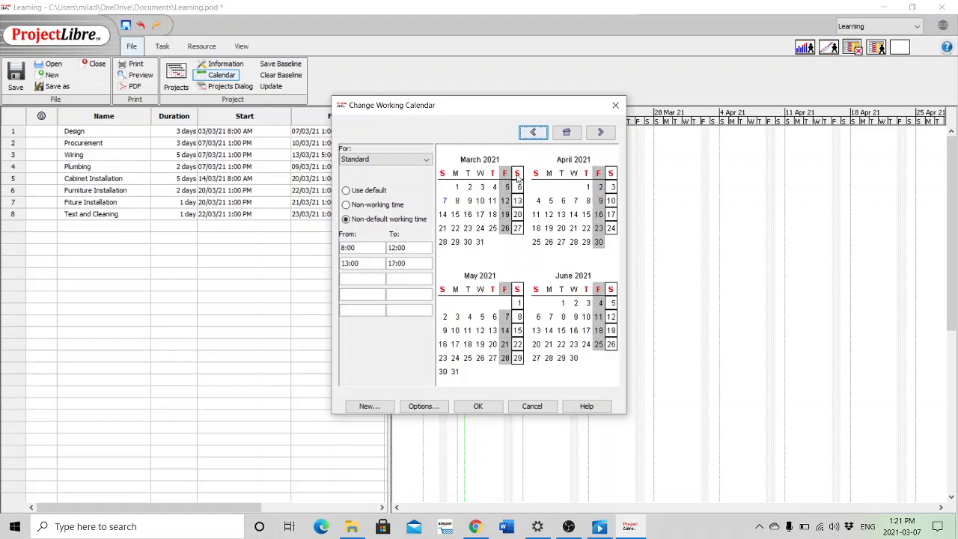
pyautogui.click(443, 173)
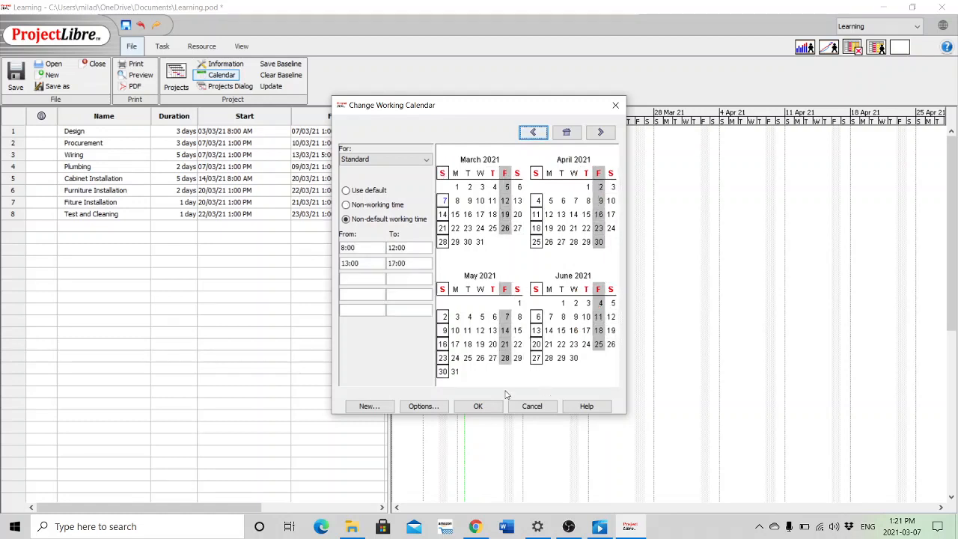
pyautogui.click(487, 405)
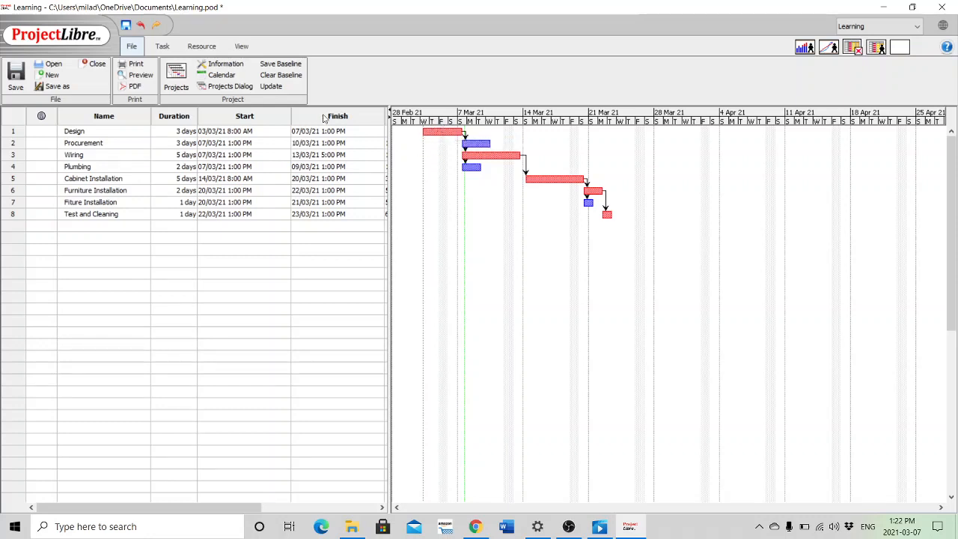
# - Set the duration of the Design task to 12 hours
pyautogui.click(162, 47)
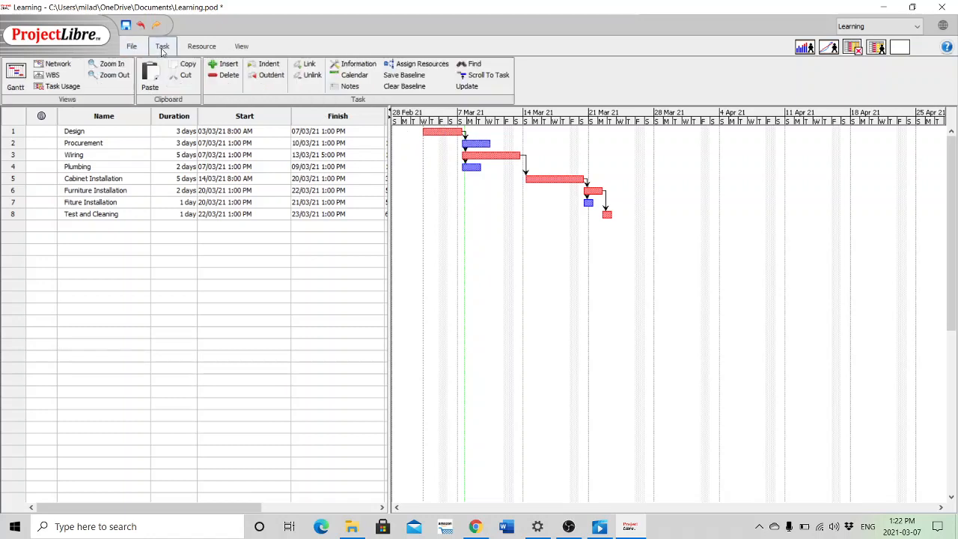
pyautogui.click(112, 65)
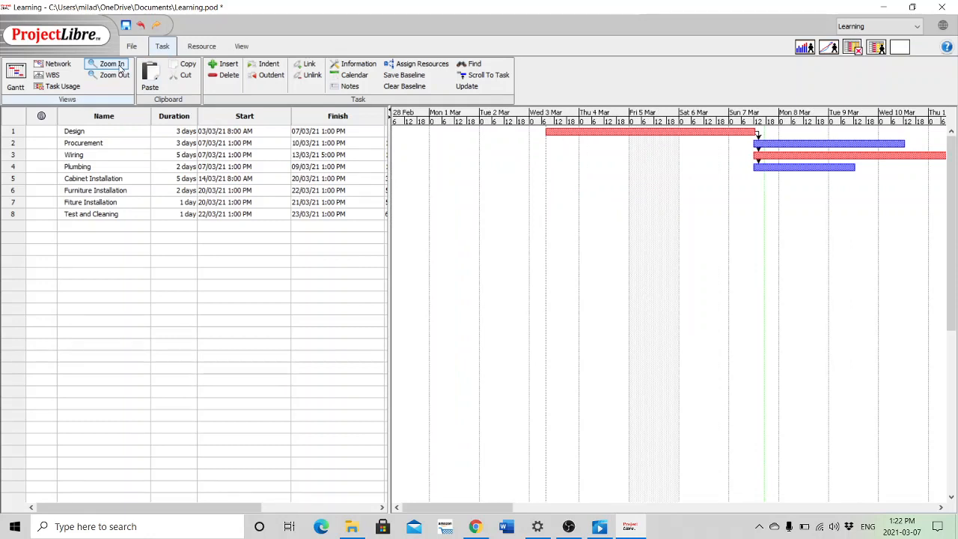
pyautogui.click(121, 66)
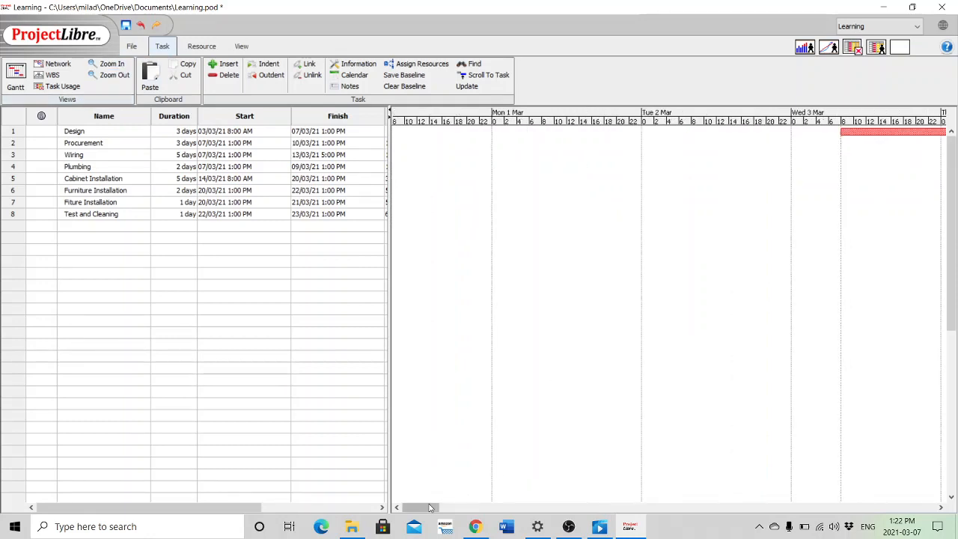
pyautogui.moveTo(431, 508); pyautogui.dragTo(457, 515)
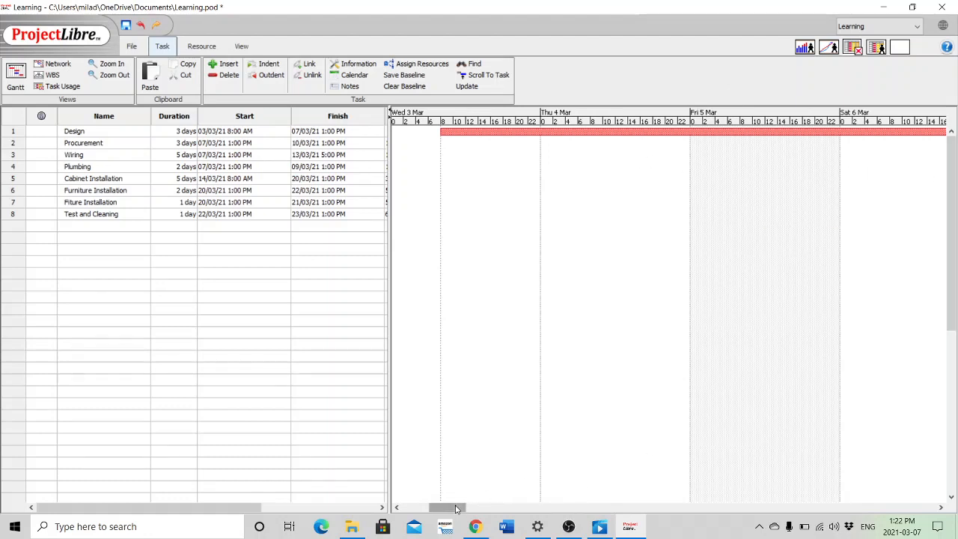
pyautogui.moveTo(456, 509)
pyautogui.mouseDown()
pyautogui.moveTo(473, 512)
pyautogui.moveTo(454, 508)
pyautogui.mouseUp()
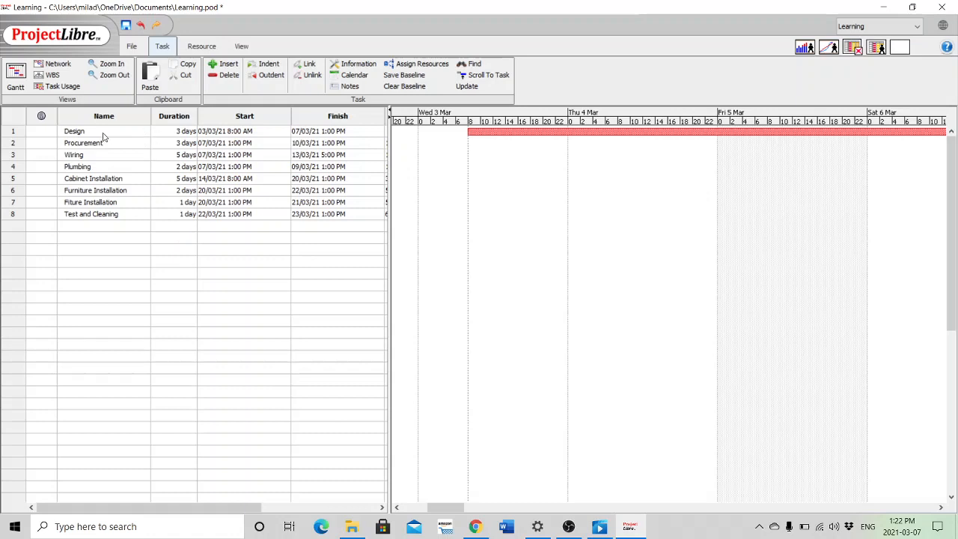
pyautogui.click(178, 131)
pyautogui.write('12 hours')
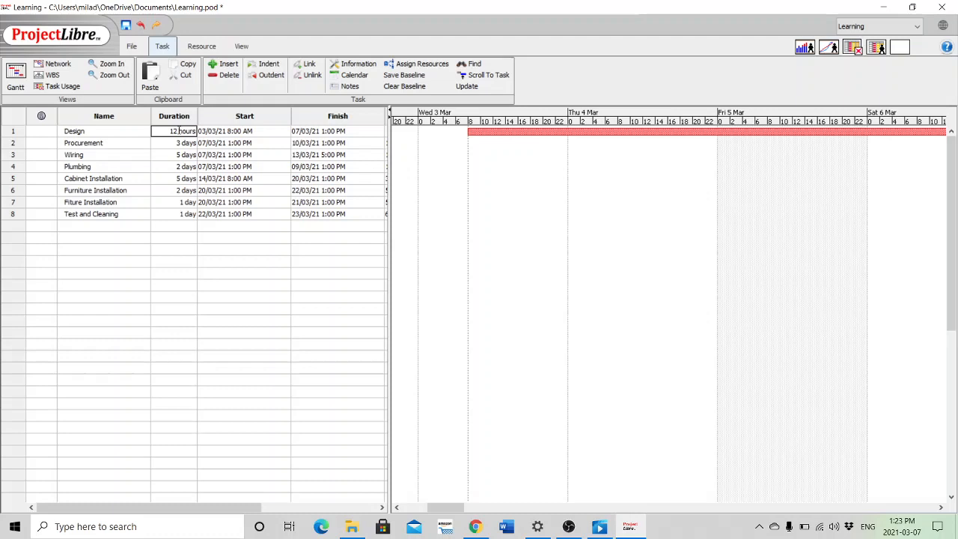
pyautogui.press('Return')
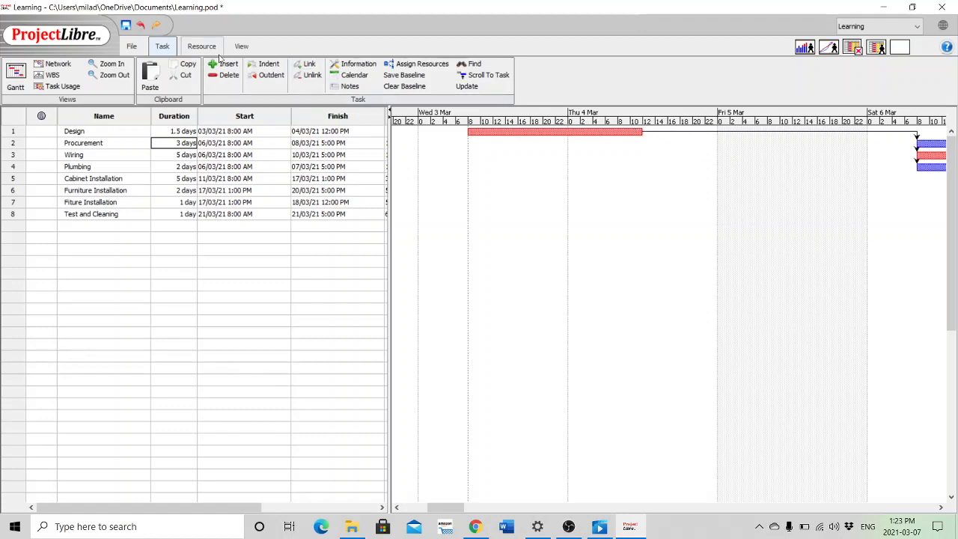
# - Add a second Thursday working period from 13:00 to 17:00 to the Standard calendar and apply it
pyautogui.click(133, 47)
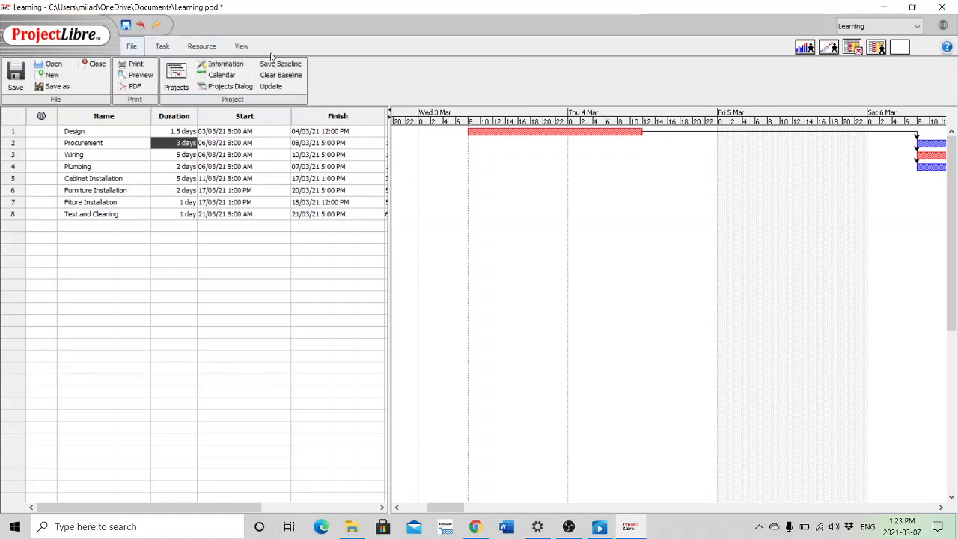
pyautogui.click(221, 75)
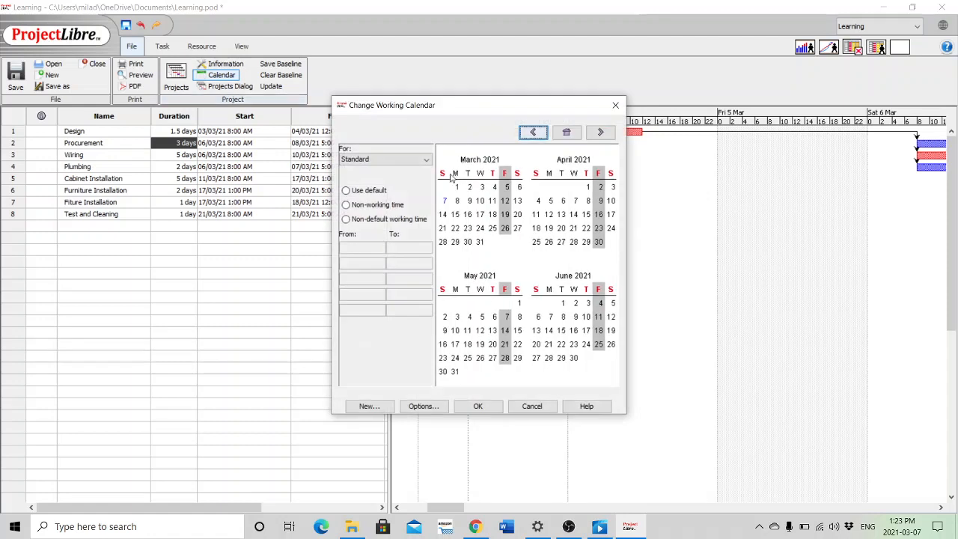
pyautogui.click(492, 173)
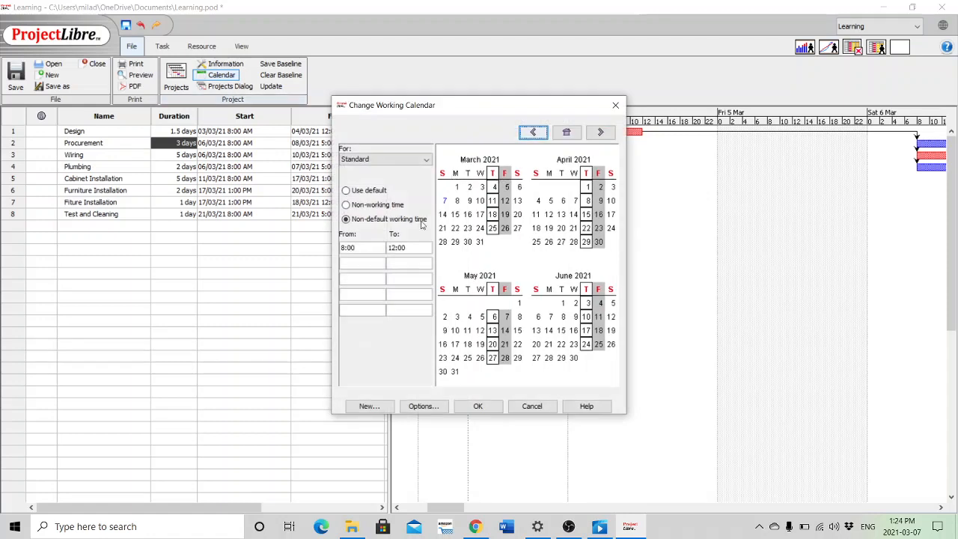
pyautogui.click(375, 264)
pyautogui.write('13:00')
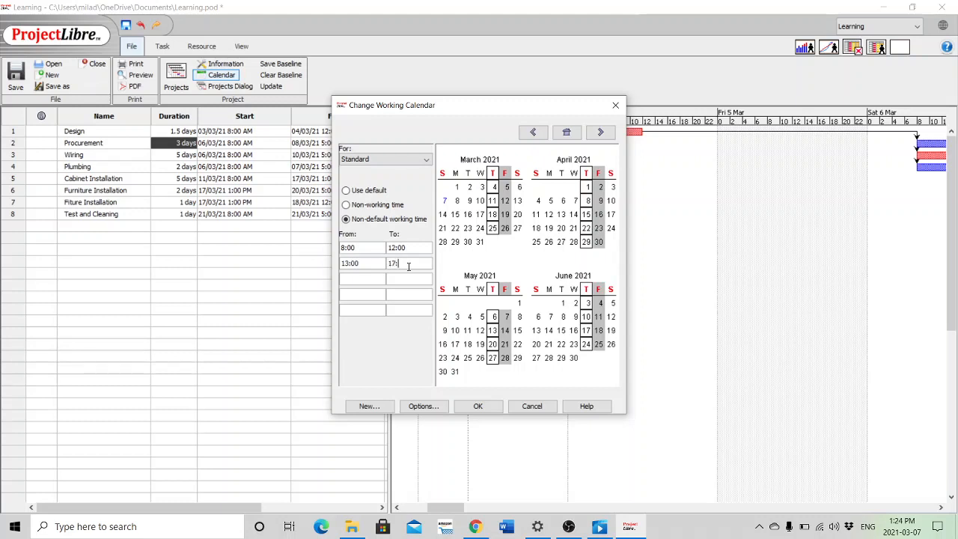
pyautogui.click(478, 407)
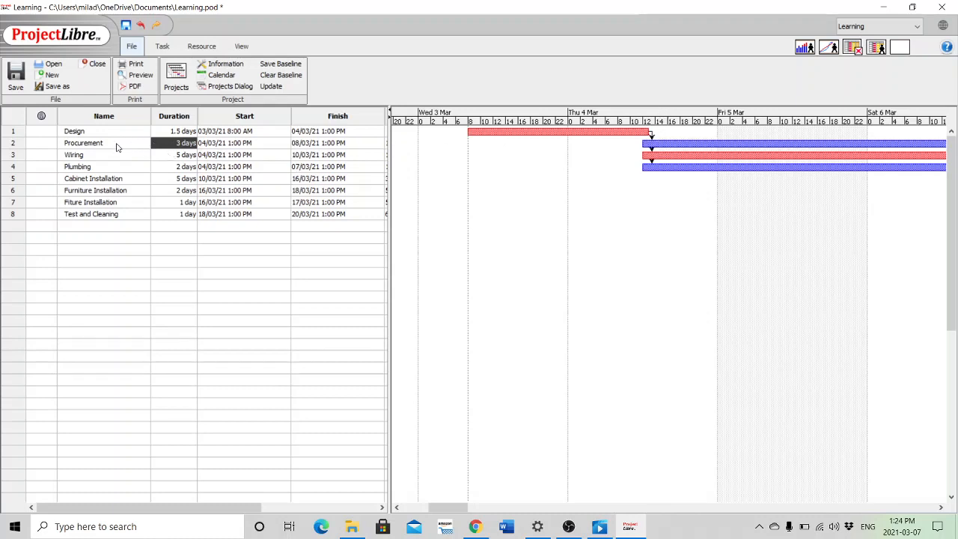
# - Set the duration of the Procurement task to 20 hours
pyautogui.doubleClick(184, 145)
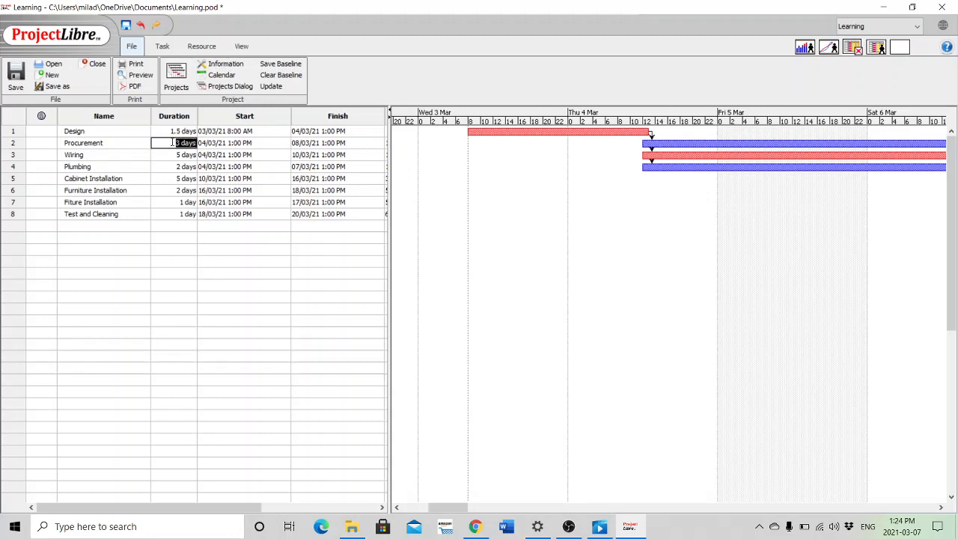
pyautogui.click(173, 142)
pyautogui.moveTo(178, 142); pyautogui.dragTo(183, 143)
pyautogui.write('20')
pyautogui.press('BackSpace')
pyautogui.press('BackSpace')
pyautogui.press('BackSpace')
pyautogui.press('BackSpace')
pyautogui.write('hou')
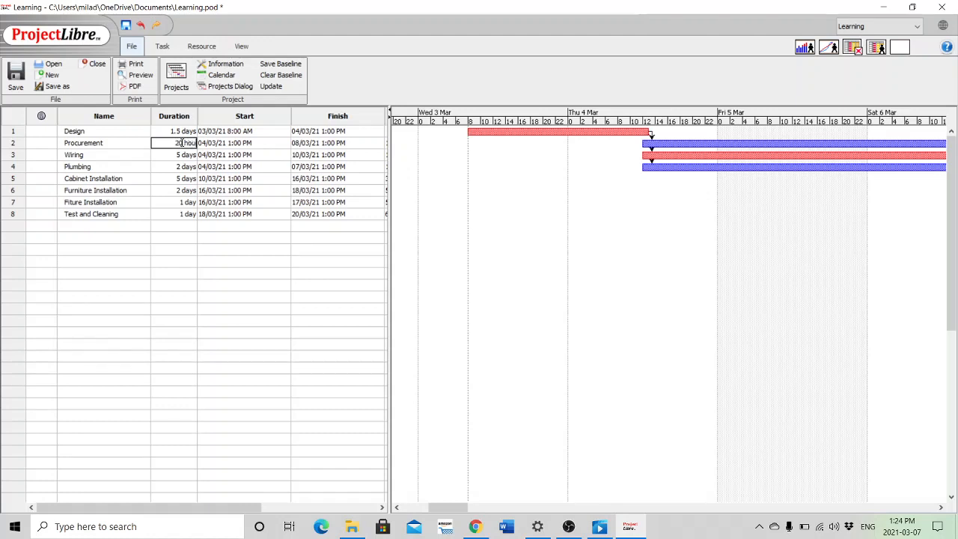
pyautogui.write('rs')
pyautogui.press('Return')
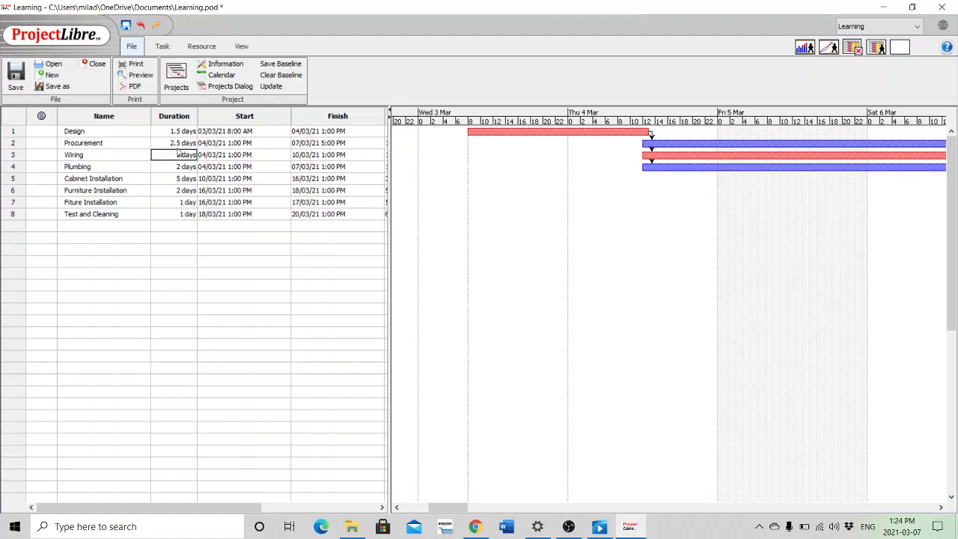
pyautogui.press('Up')
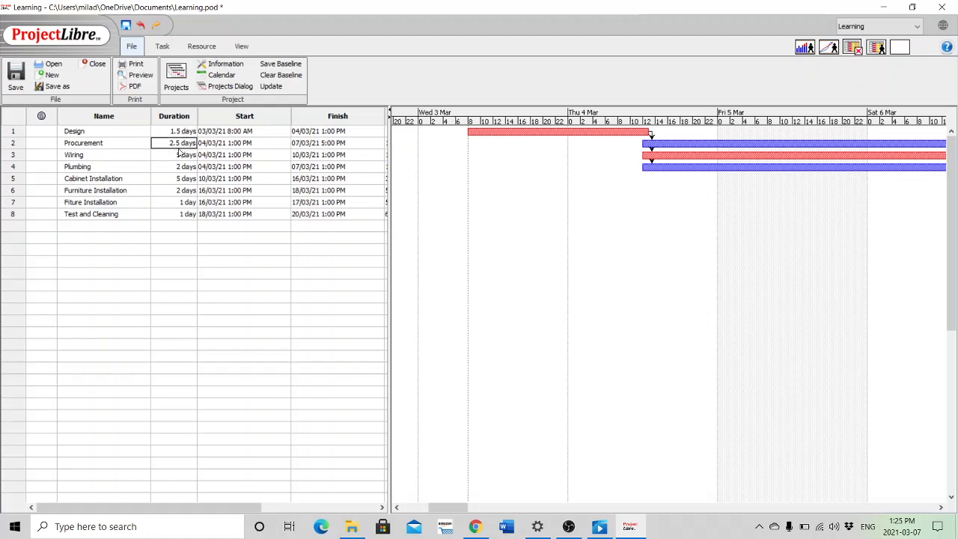